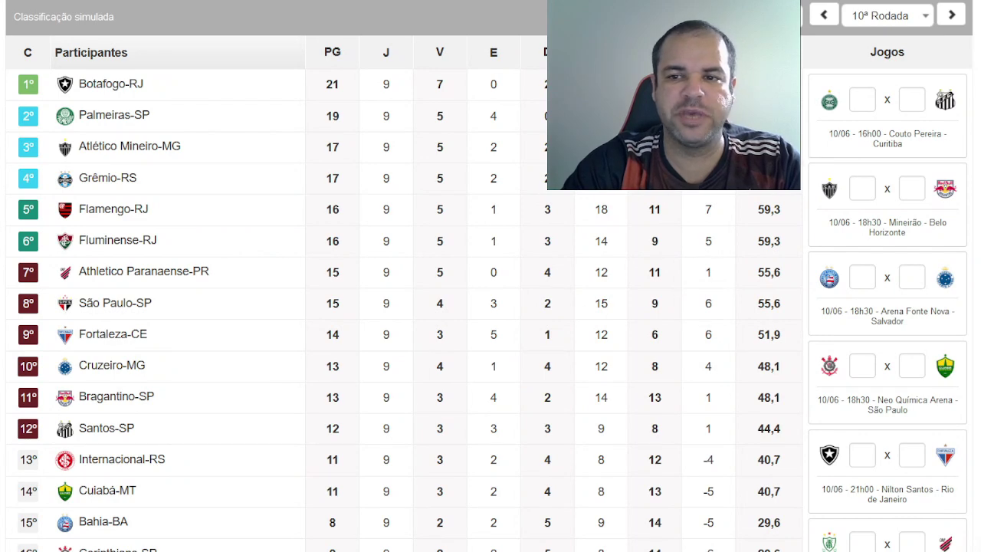
Step: Show the round 9 matches in the simulator and examine every result through the Vasco versus Flamengo game
click(824, 15)
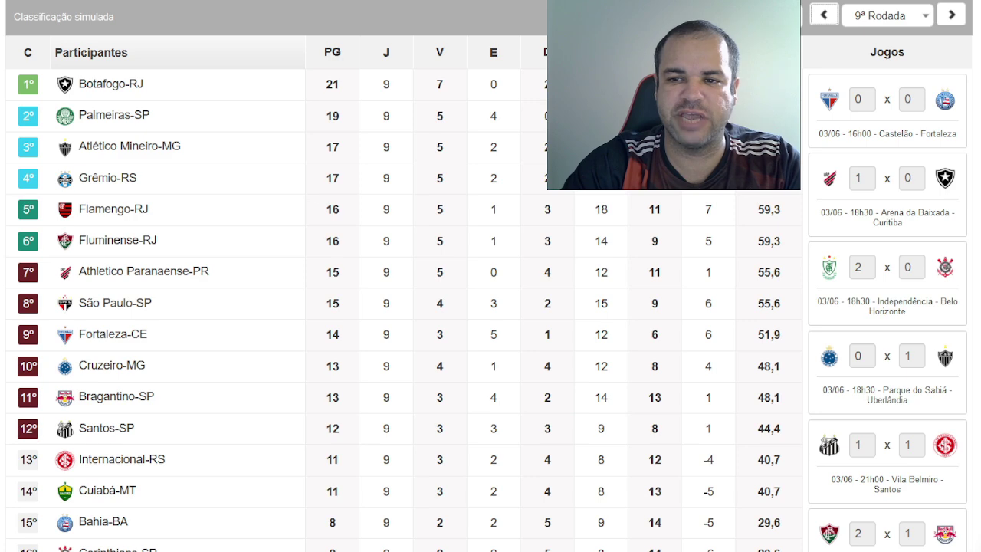
scroll(490, 276, down, 1)
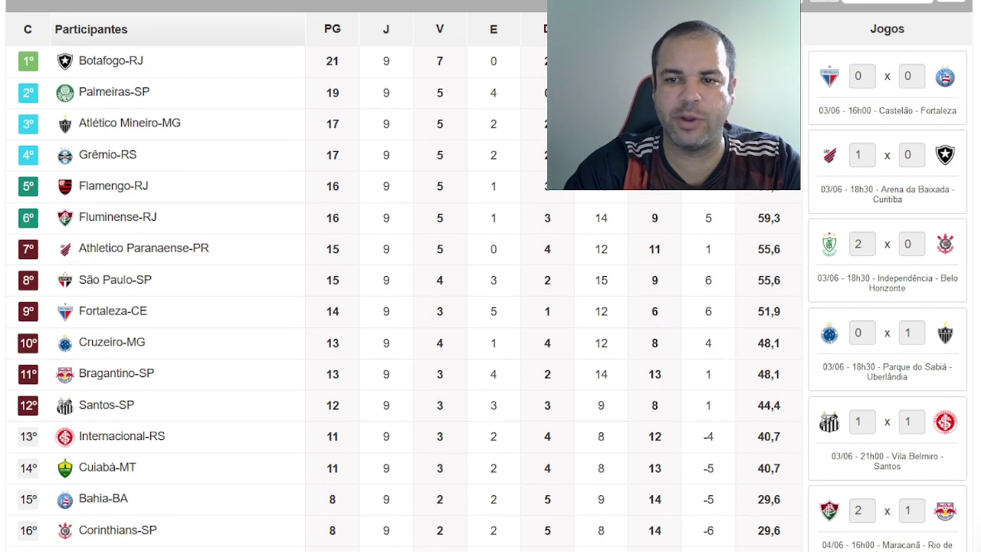
scroll(490, 276, down, 2)
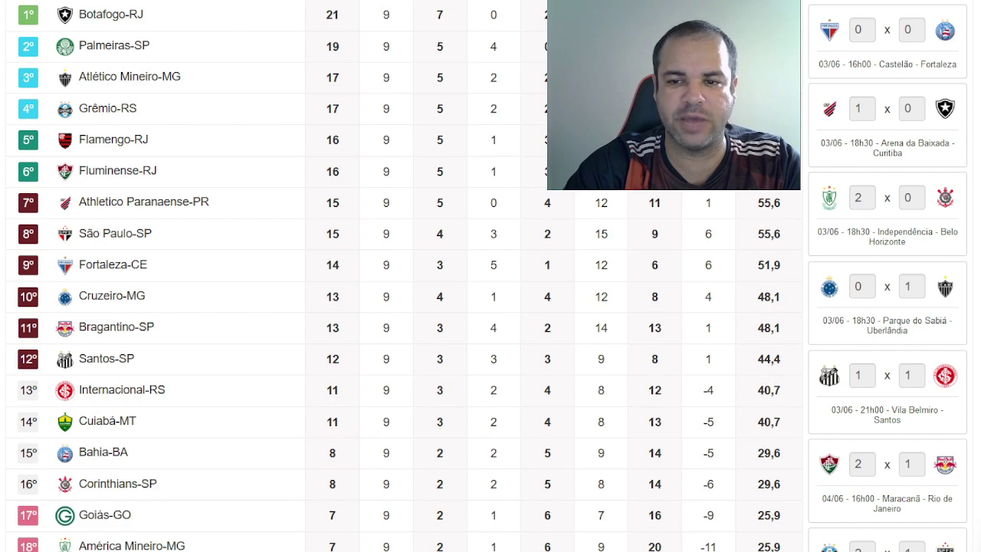
scroll(490, 276, down, 2)
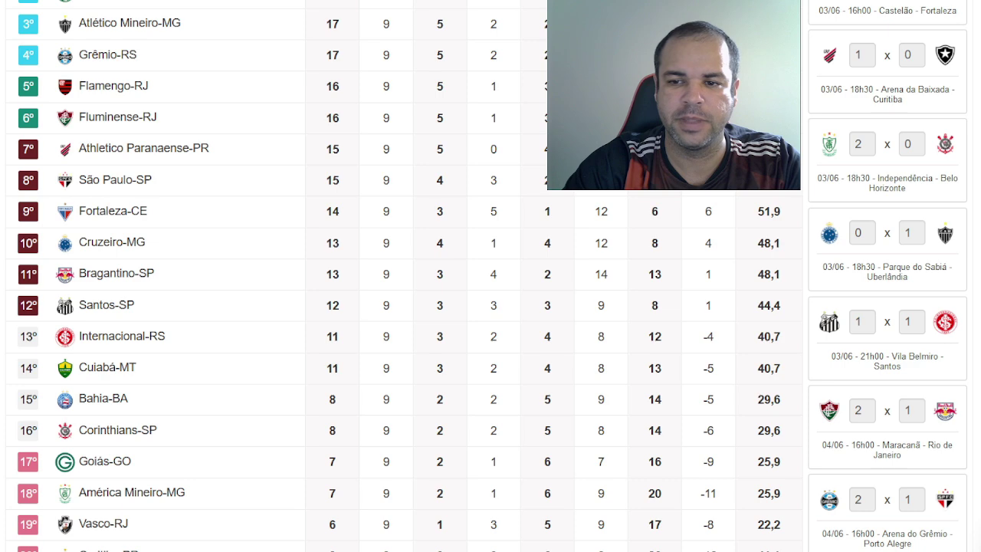
scroll(491, 276, down, 2)
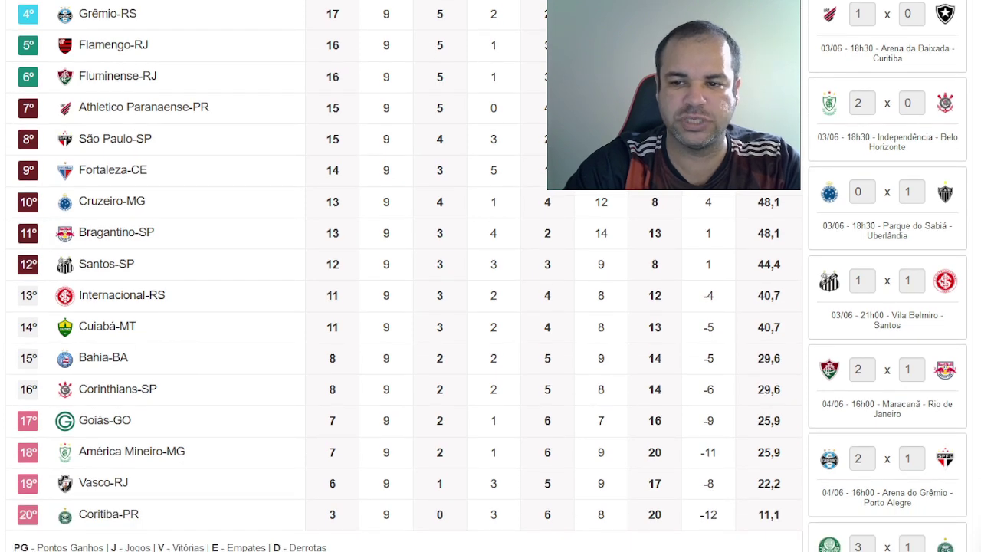
scroll(490, 276, down, 2)
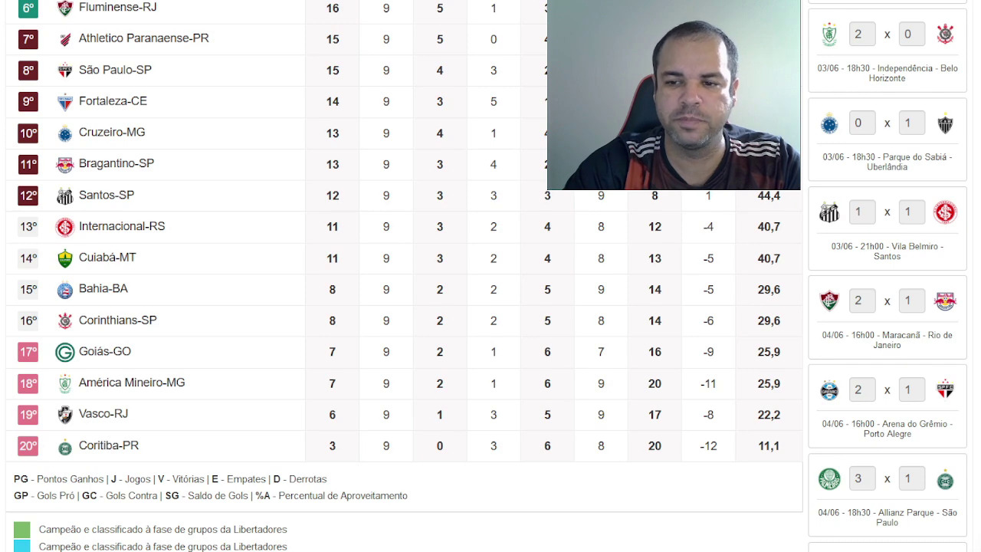
scroll(490, 275, down, 2)
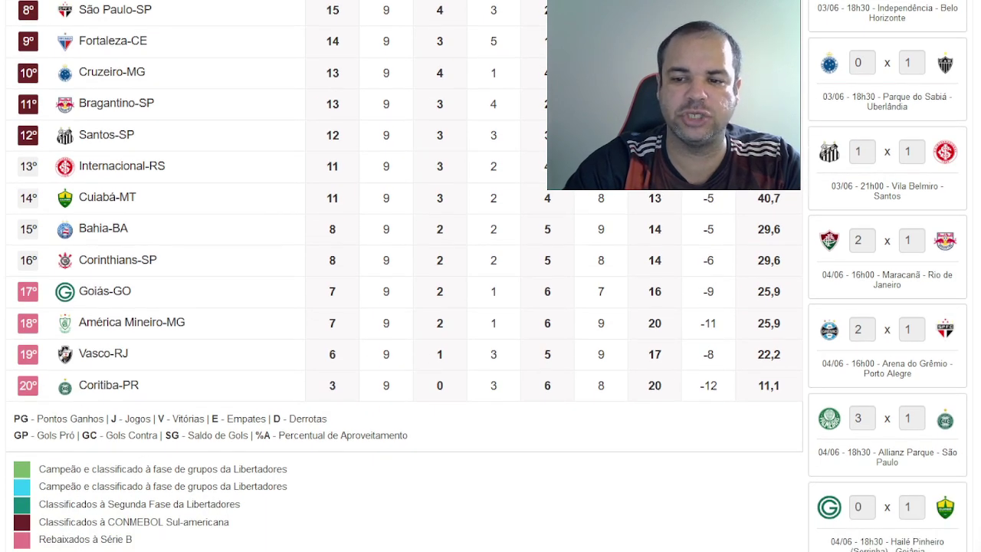
scroll(490, 276, down, 2)
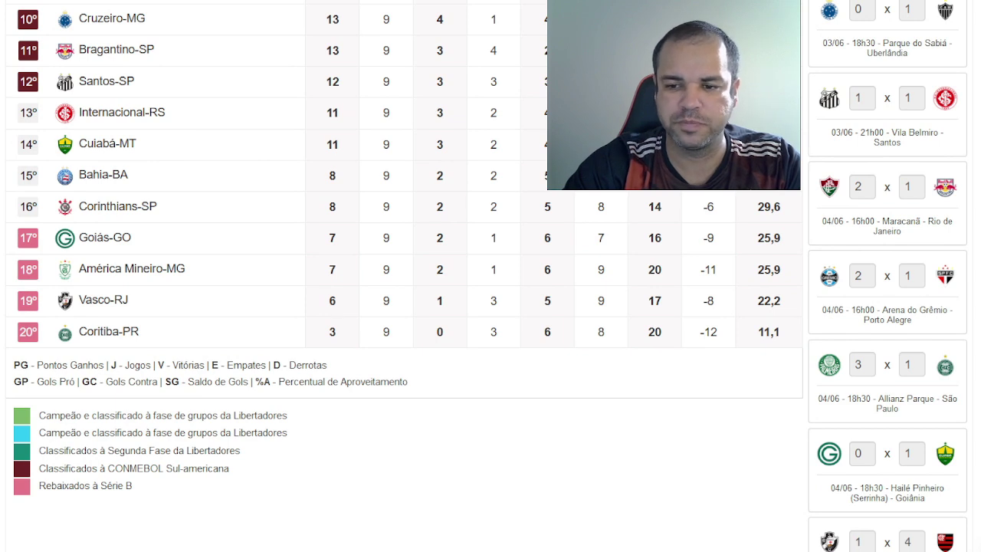
scroll(490, 275, down, 1)
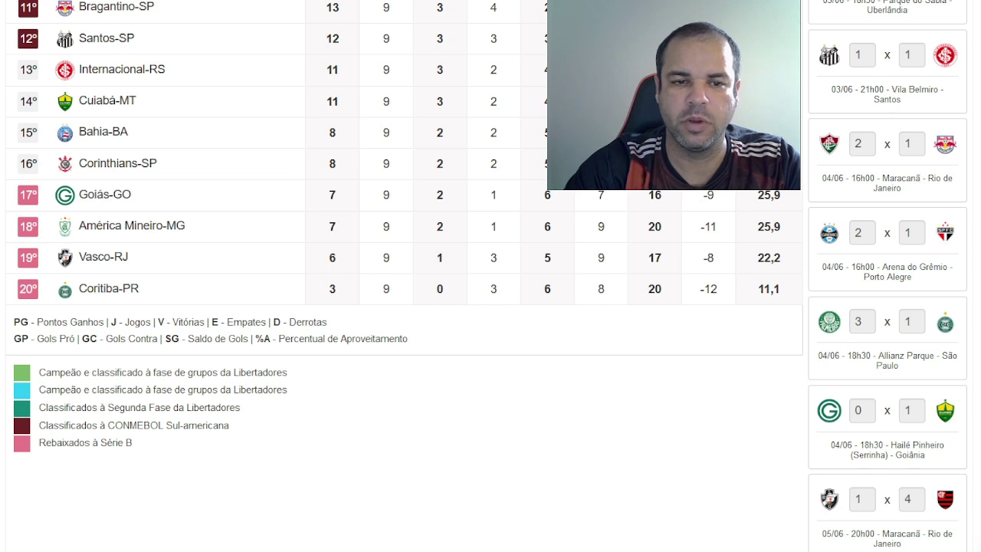
scroll(491, 276, down, 1)
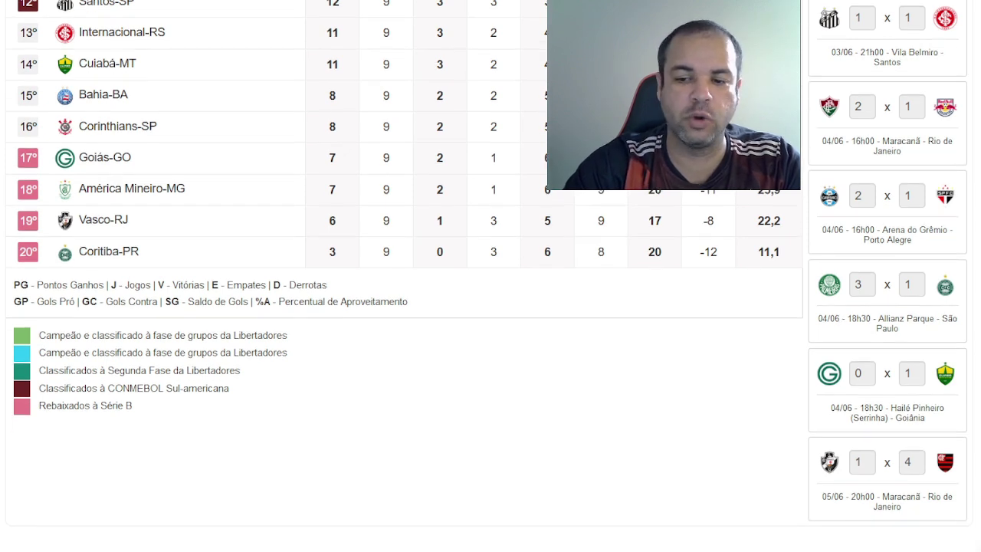
scroll(490, 276, up, 6)
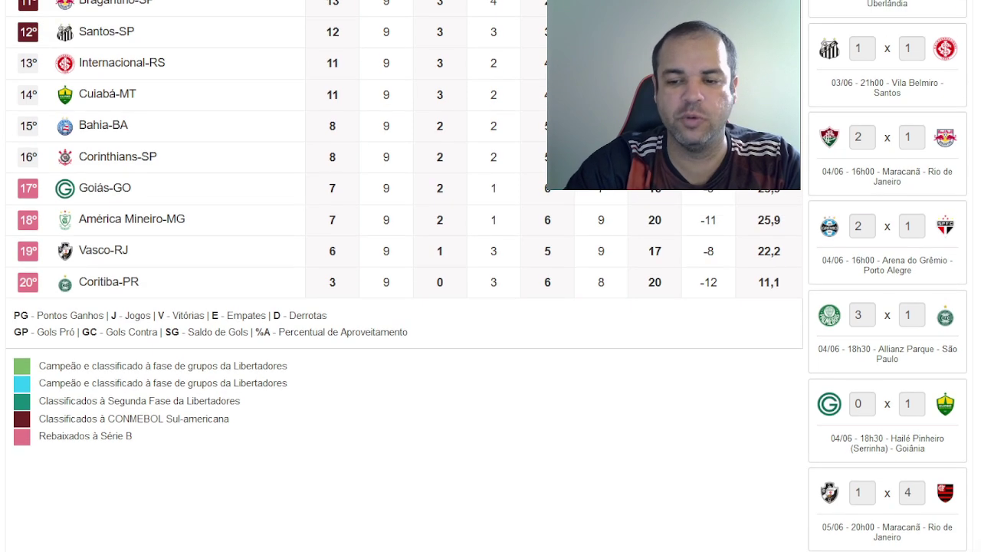
scroll(490, 275, up, 6)
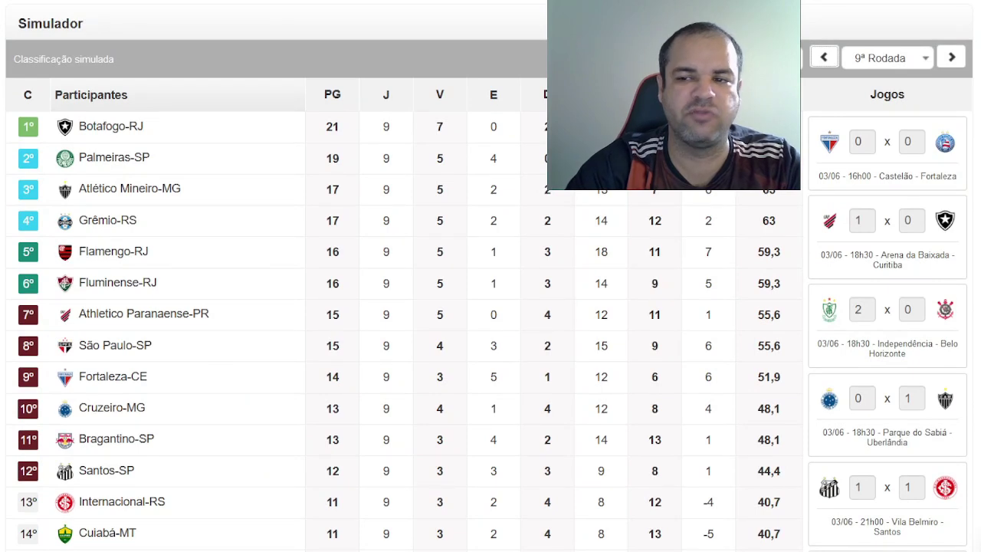
Step: Examine the simulated standings from first to last place, and display the round 10 fixtures
scroll(490, 276, down, 1)
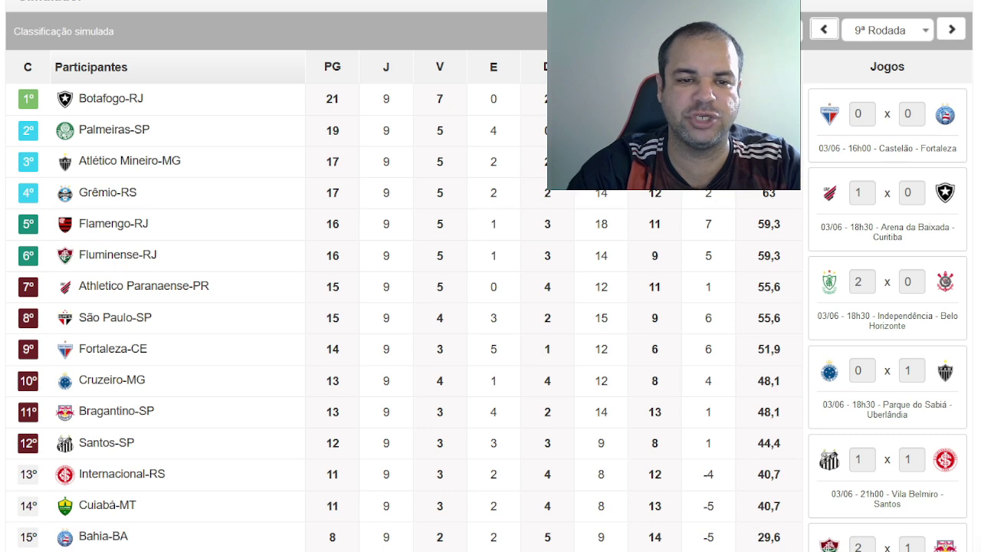
scroll(490, 306, down, 1)
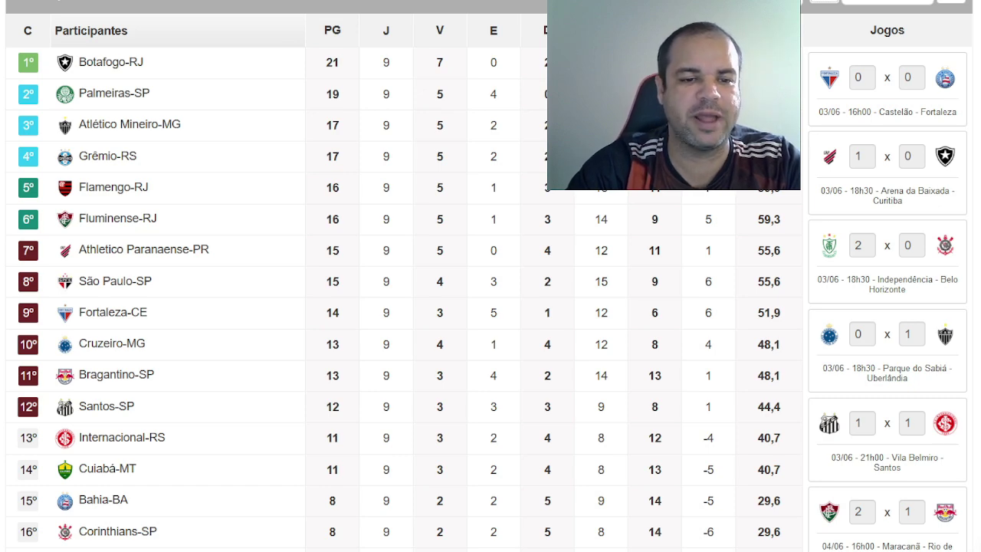
scroll(490, 306, down, 1)
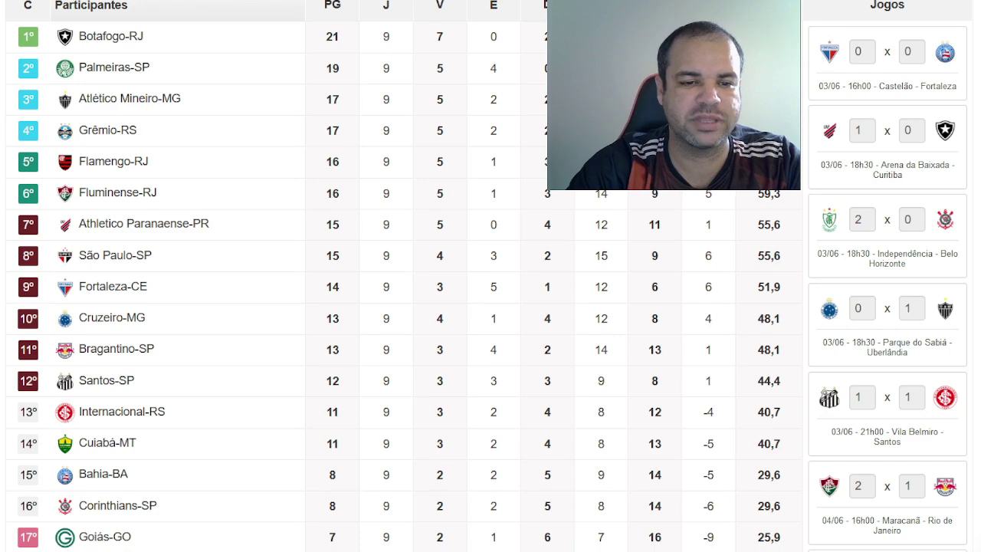
scroll(490, 307, down, 1)
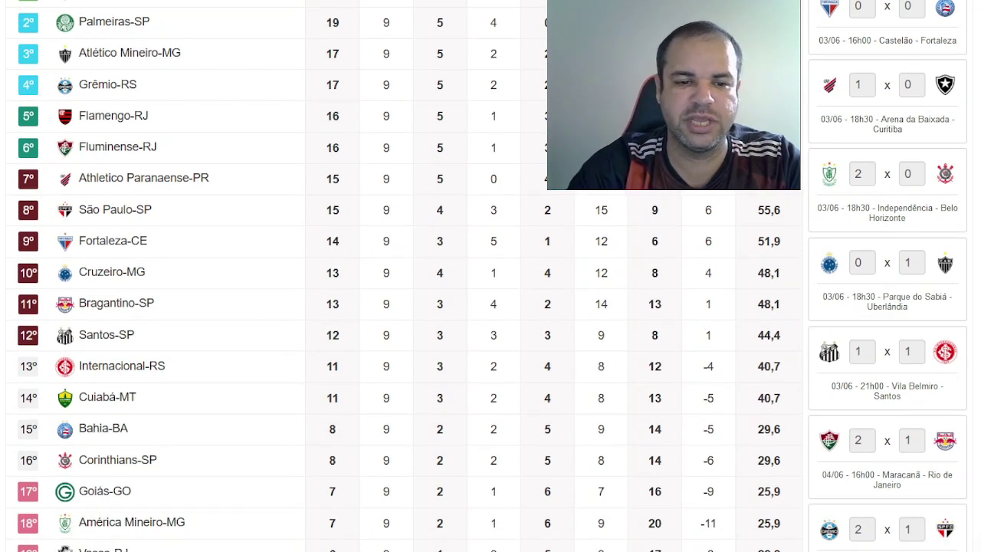
scroll(491, 306, down, 2)
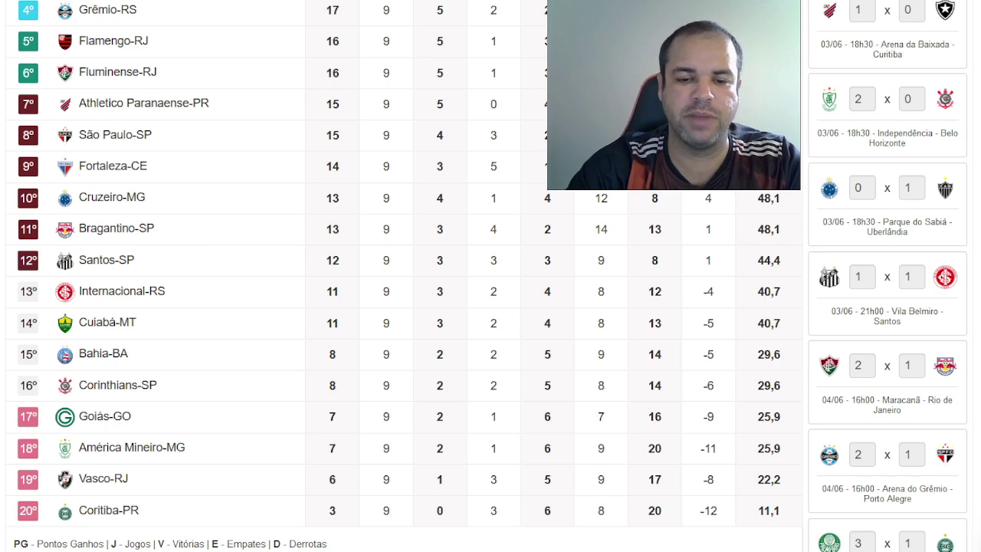
scroll(491, 306, up, 5)
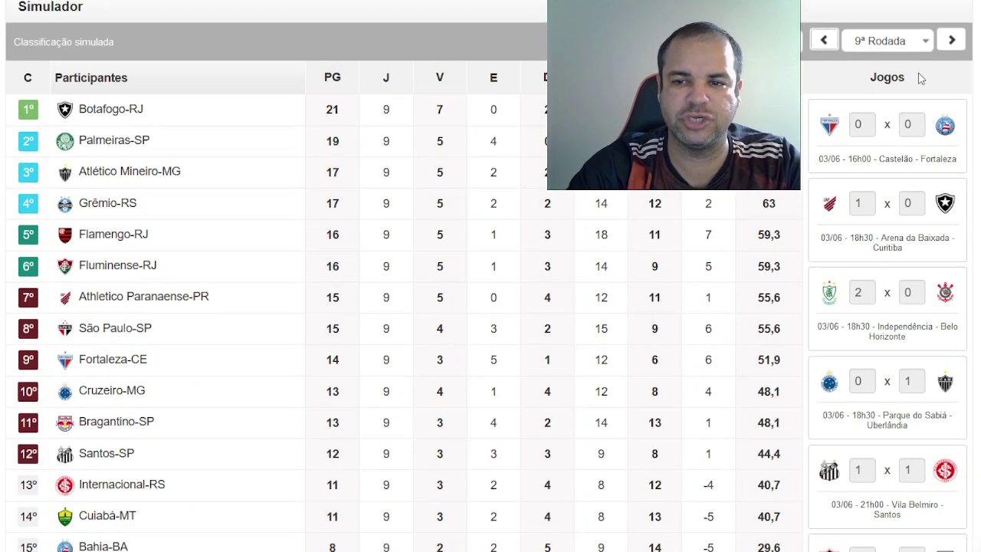
click(952, 45)
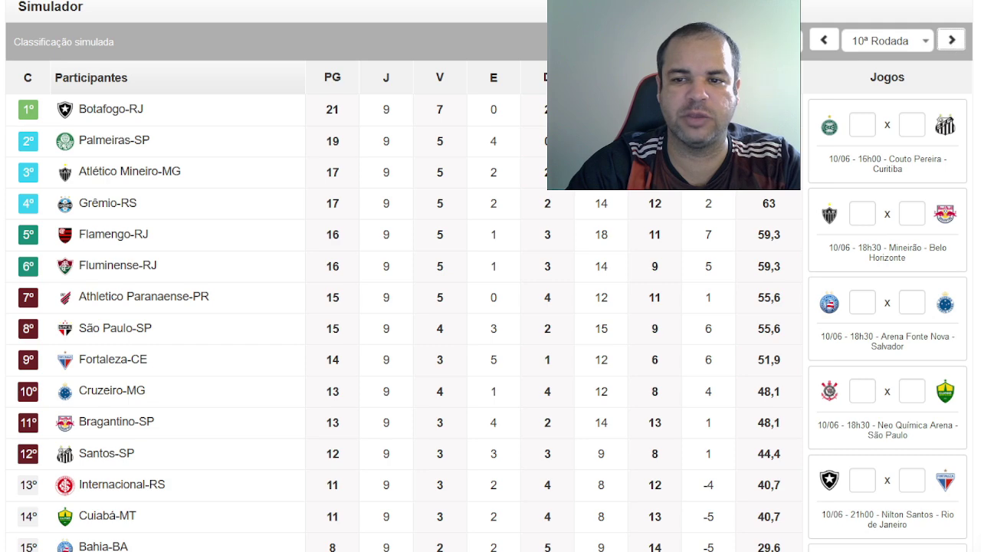
Step: Switch to the YouTube comments and read the full reply under the pinned comment with the round 9 predictions
key(ctrl+Tab)
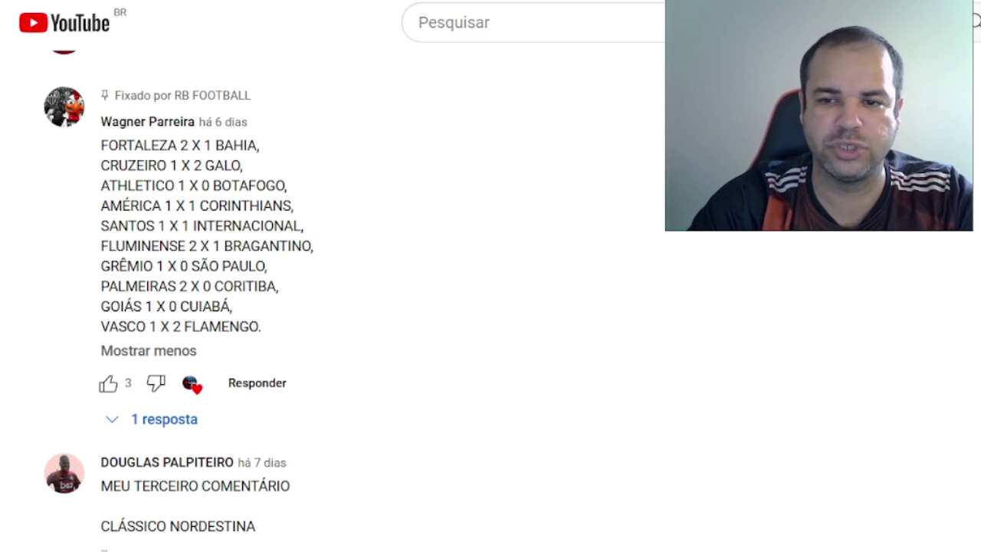
scroll(179, 290, down, 1)
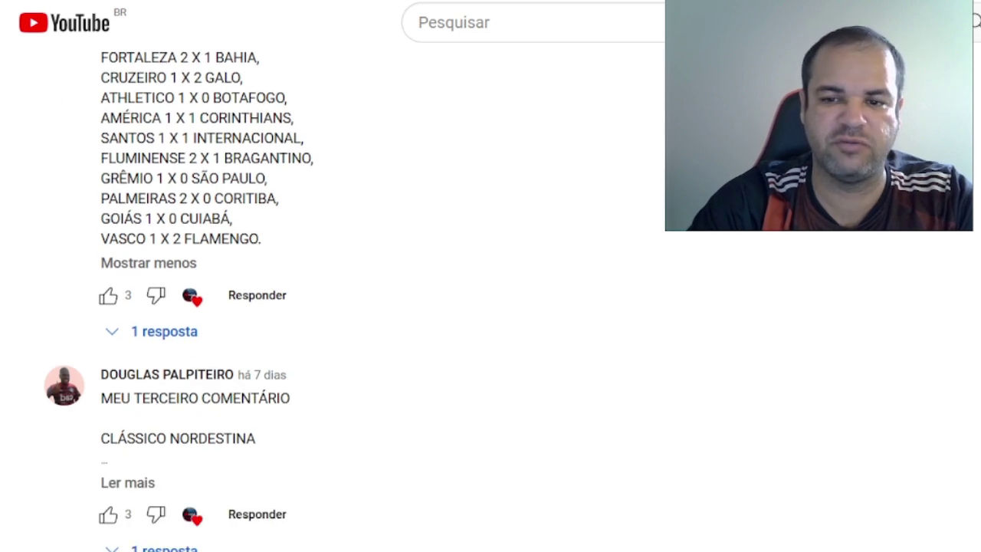
click(186, 335)
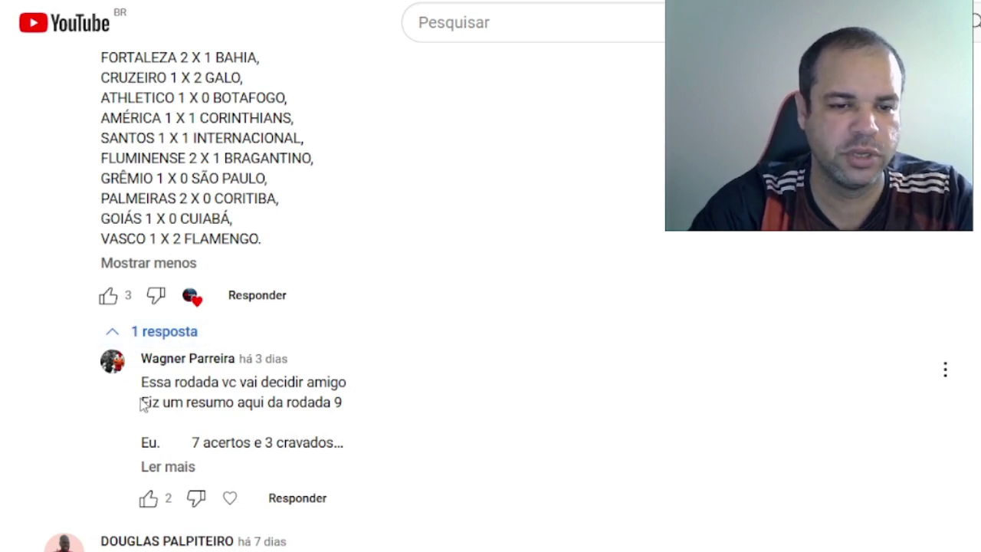
click(182, 467)
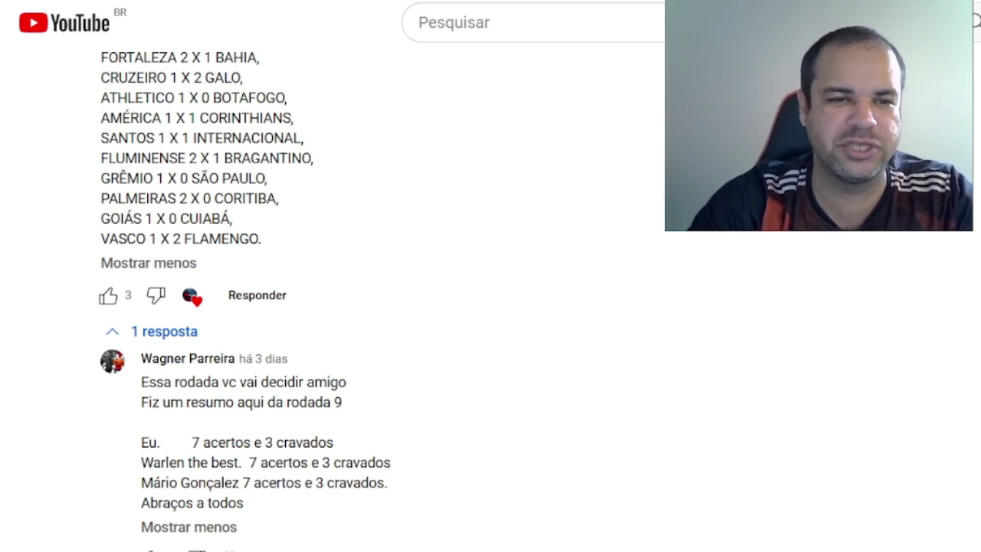
scroll(575, 340, up, 2)
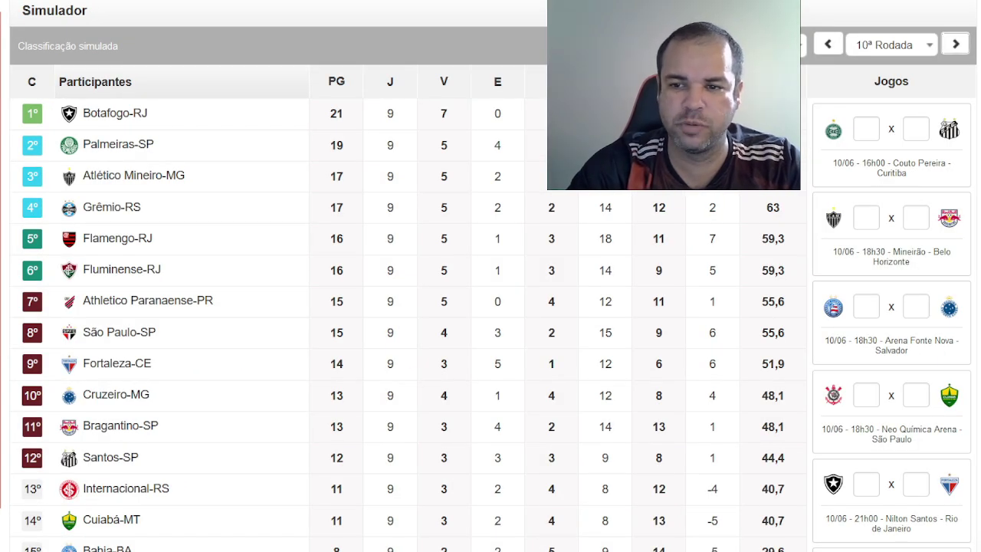
Step: Enter a 1 x 1 score for the Coritiba versus Santos match of round 10 in the simulator
scroll(490, 306, down, 1)
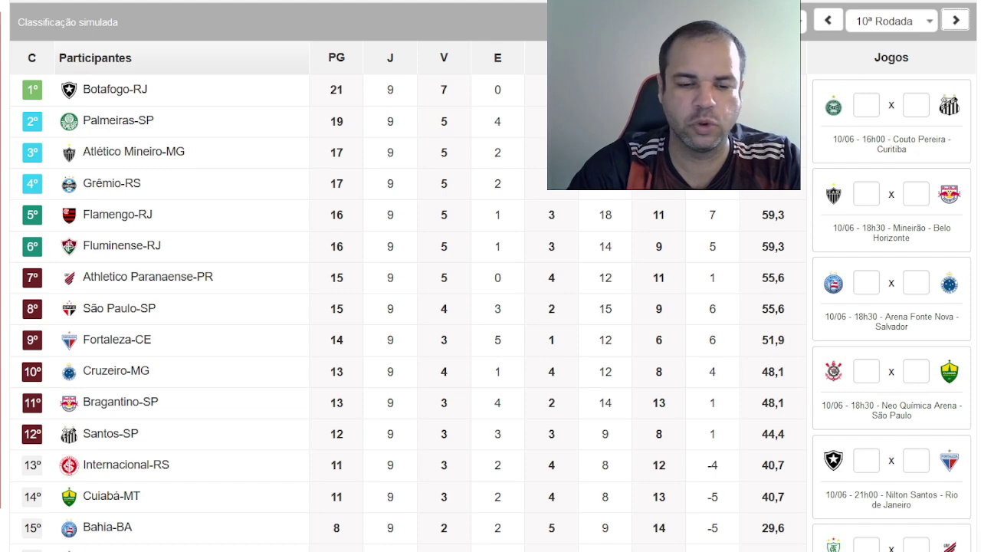
scroll(594, 489, down, 3)
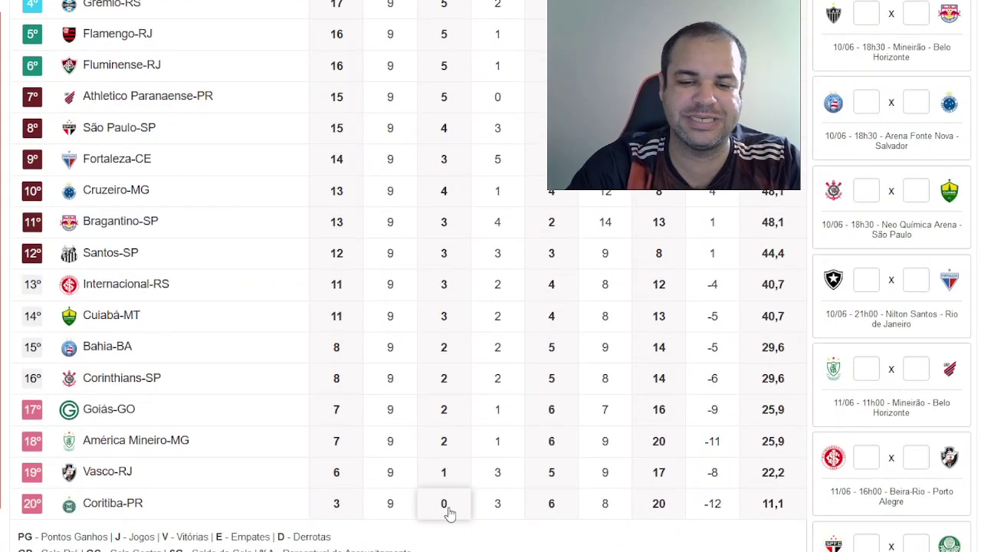
scroll(407, 291, up, 3)
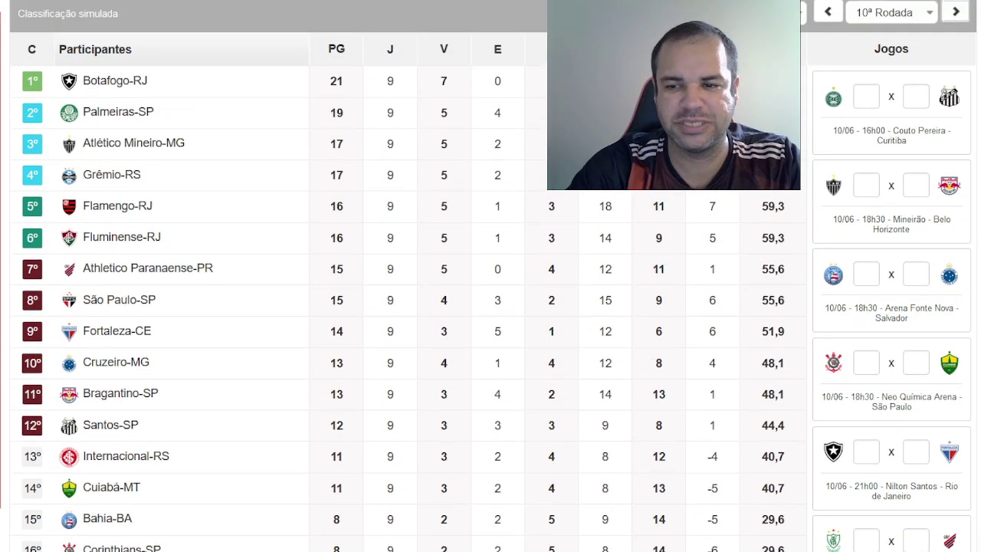
click(866, 97)
text(1)
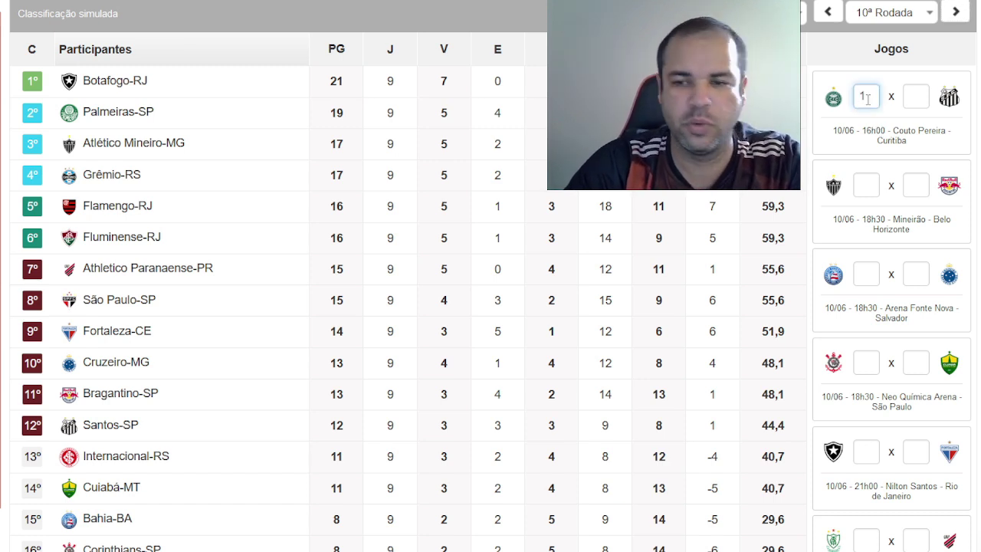
click(919, 93)
text(1)
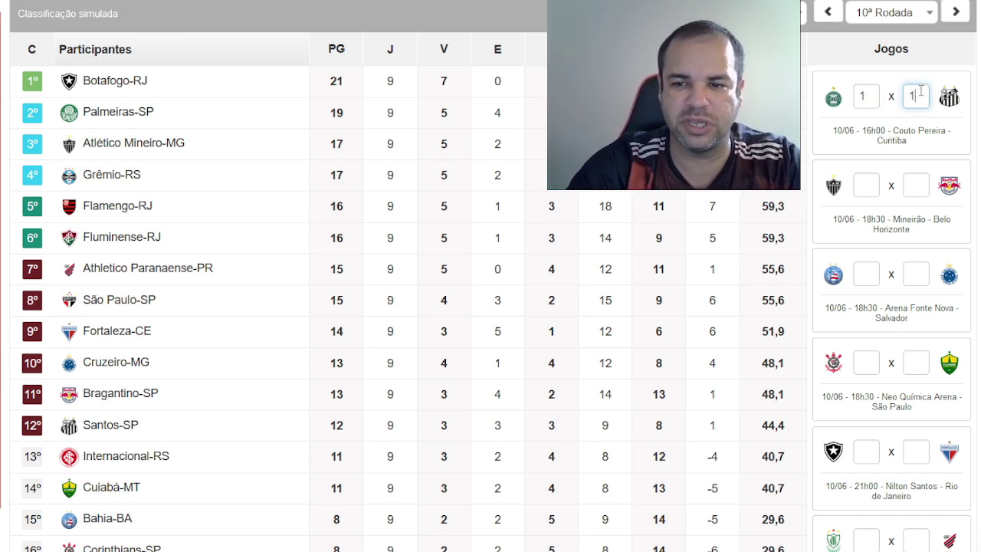
Step: Enter a 2 x 0 score for Atlético Mineiro against Bragantino
scroll(493, 276, down, 1)
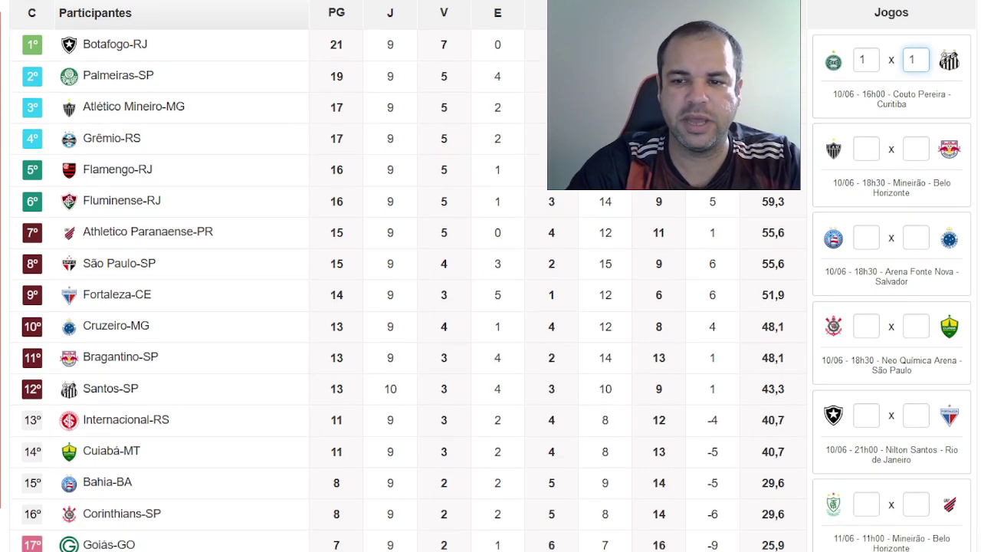
click(868, 148)
text(2)
click(914, 153)
text(0)
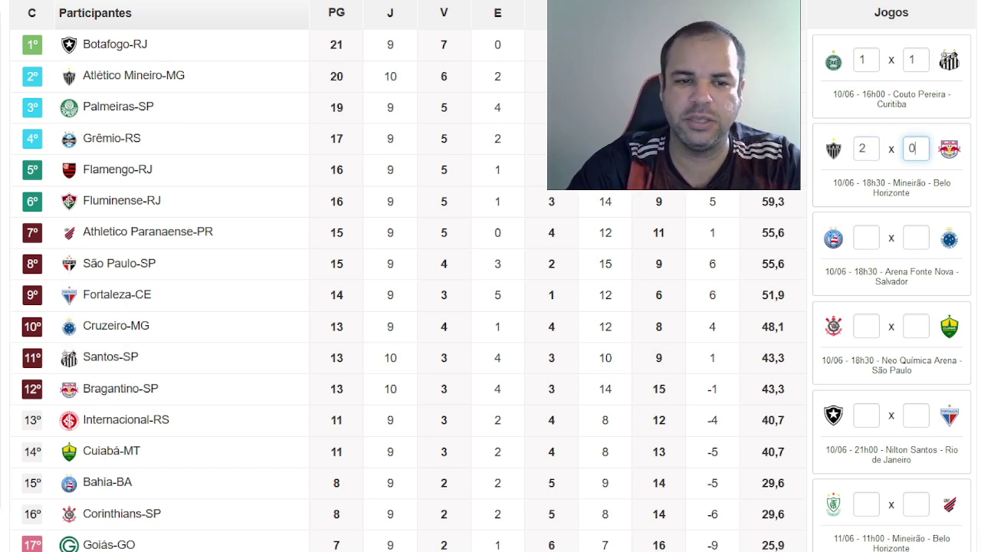
Step: Enter a 1 x 1 score for the Bahia versus Cruzeiro match at Arena Fonte Nova
scroll(490, 275, down, 1)
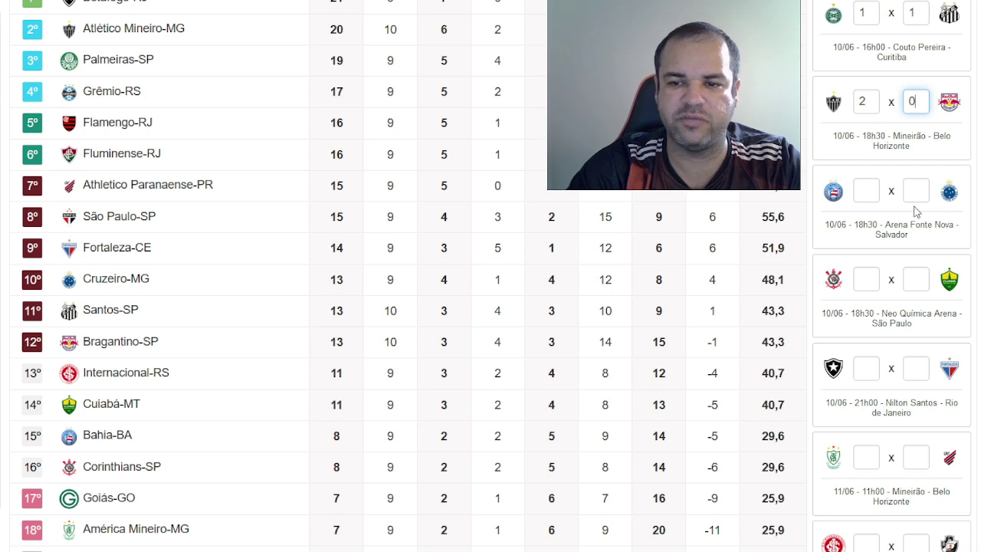
click(876, 194)
text(1)
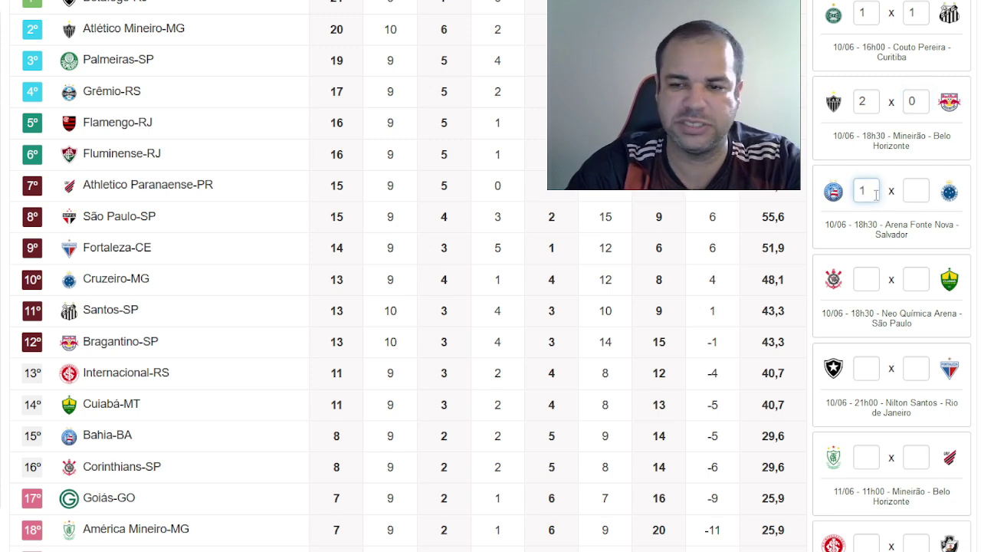
click(912, 193)
text(1)
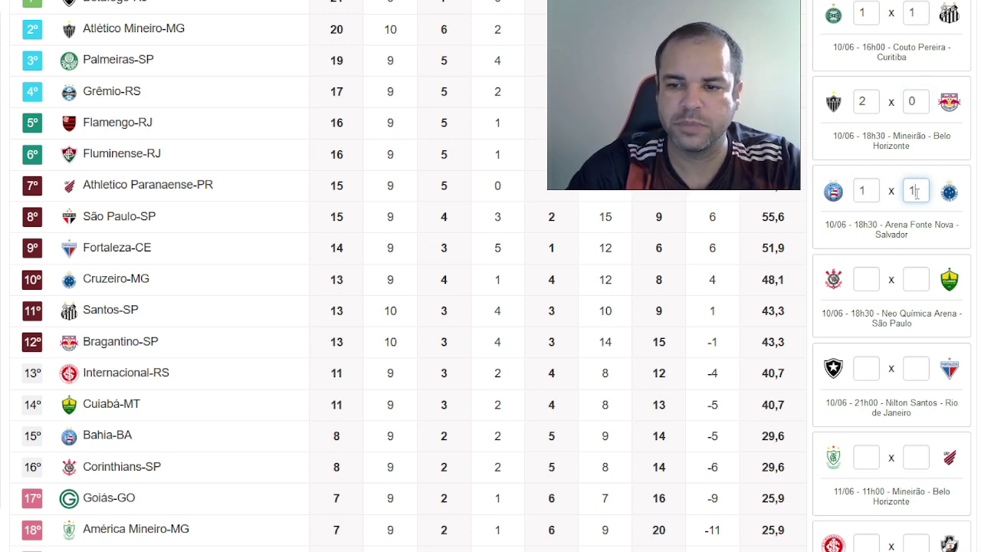
scroll(406, 275, down, 1)
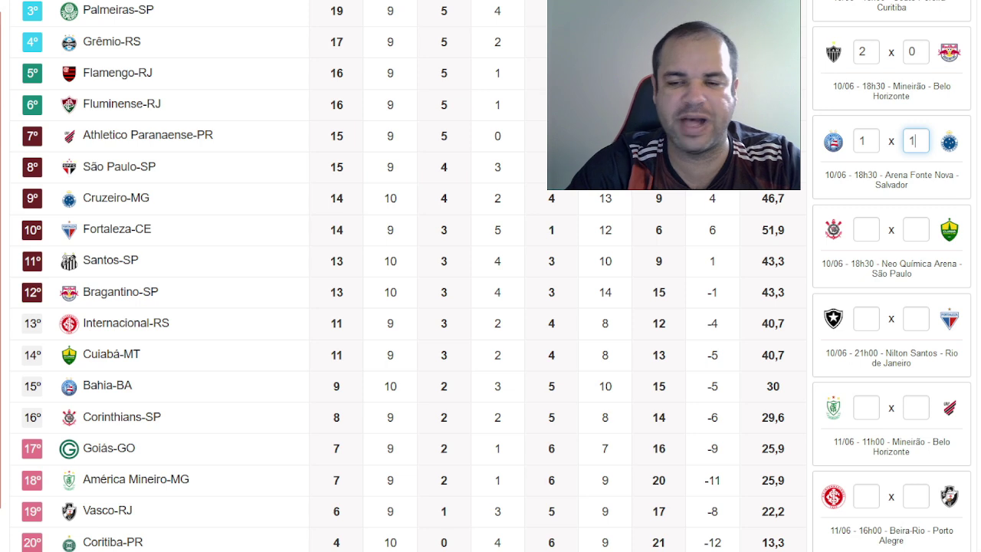
Step: Enter a 1 x 0 score for the Corinthians versus Cuiabá match at Neo Química Arena
scroll(868, 193, down, 1)
click(867, 193)
text(1)
click(914, 193)
text(0)
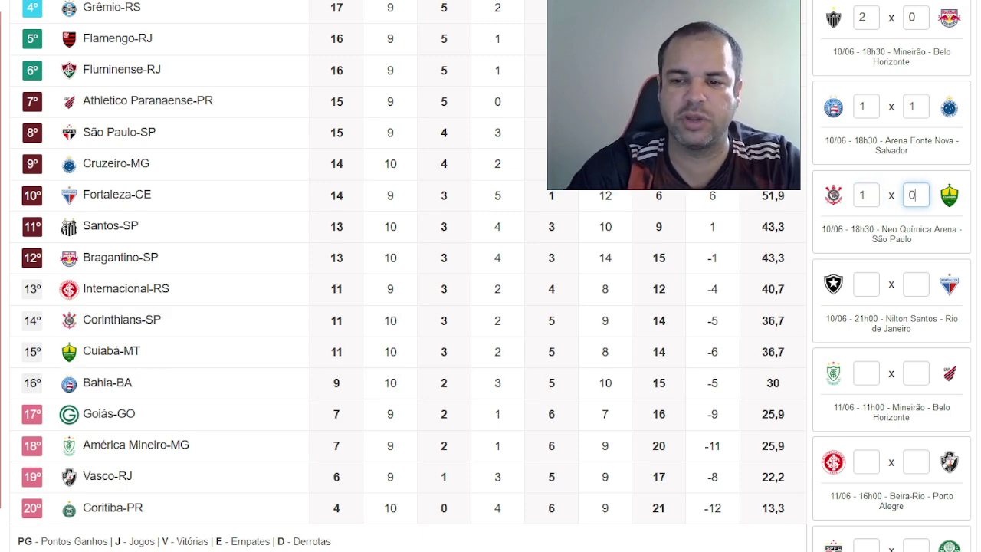
scroll(490, 276, up, 3)
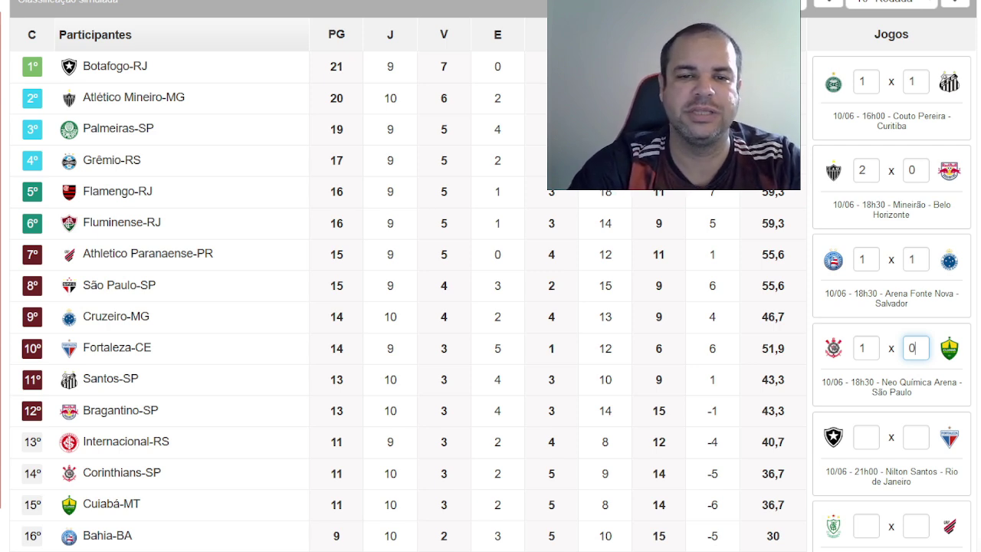
Step: Enter a 2 x 0 score for the Botafogo versus Fortaleza match at Nilton Santos
scroll(868, 354, down, 2)
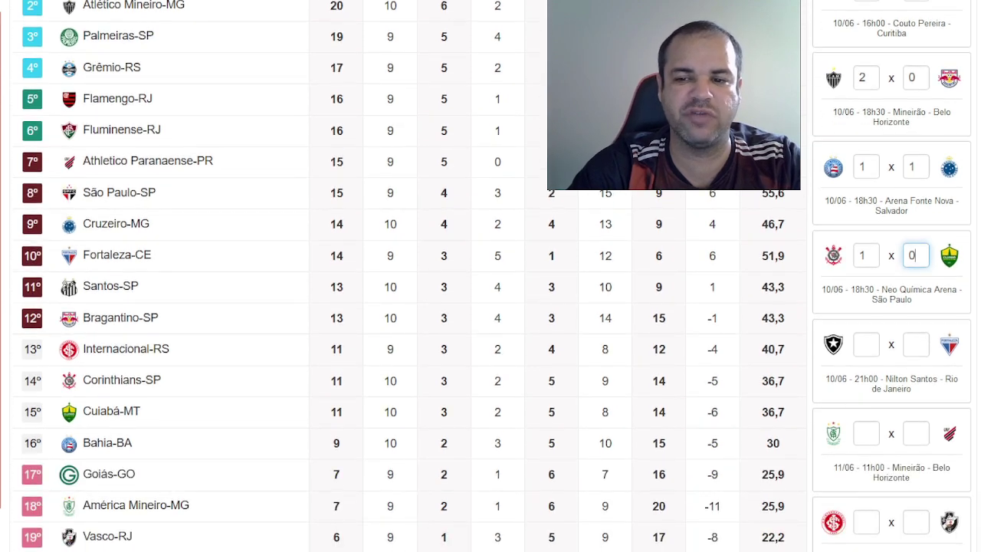
click(866, 344)
text(2)
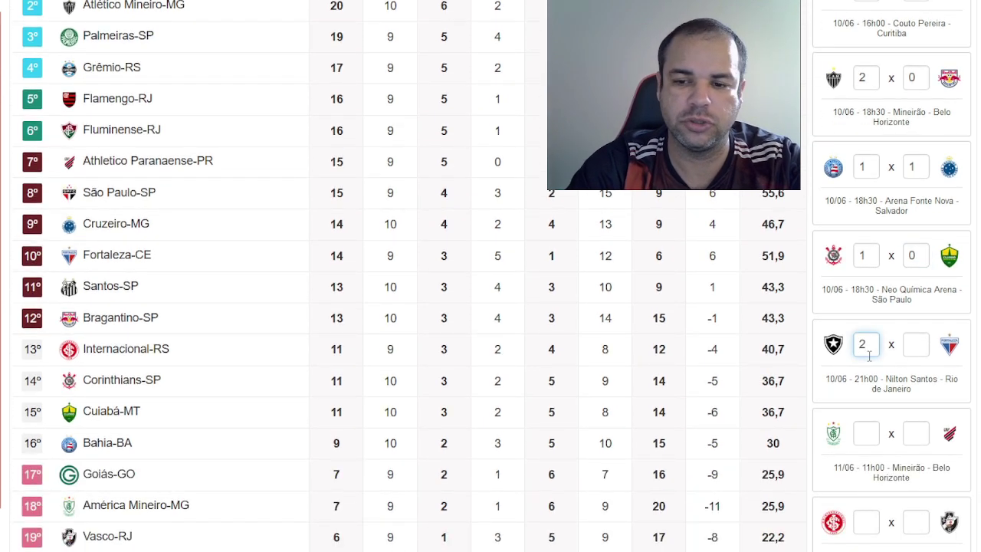
click(917, 351)
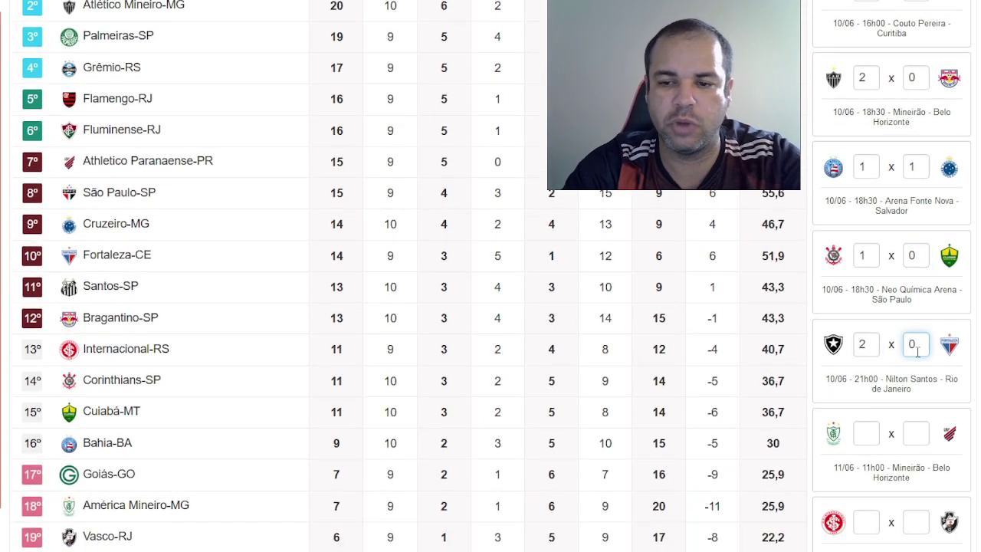
text(0)
Step: Enter a 2 x 1 score for América Mineiro against Athletico Paranaense at Mineirão
scroll(917, 351, down, 2)
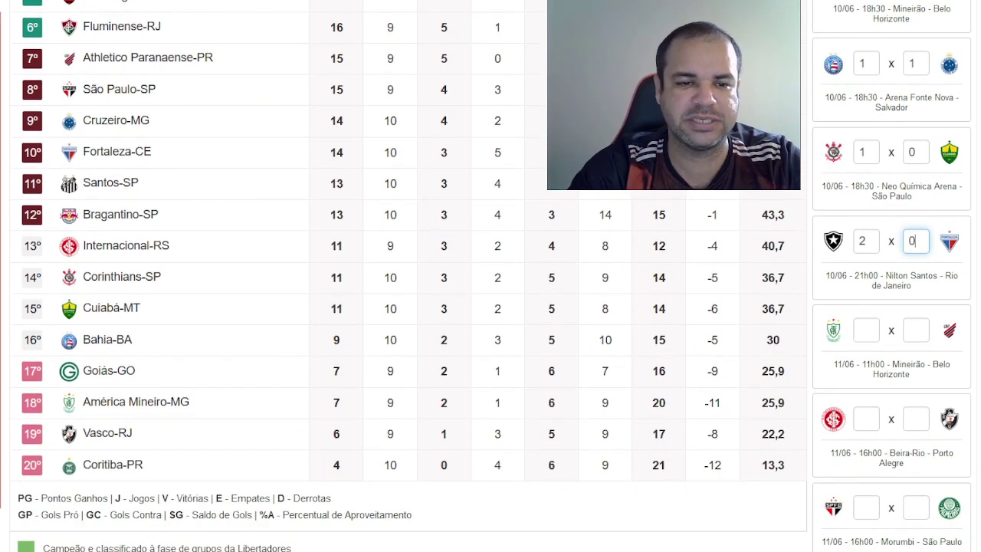
click(872, 333)
text(2)
click(911, 329)
text(1)
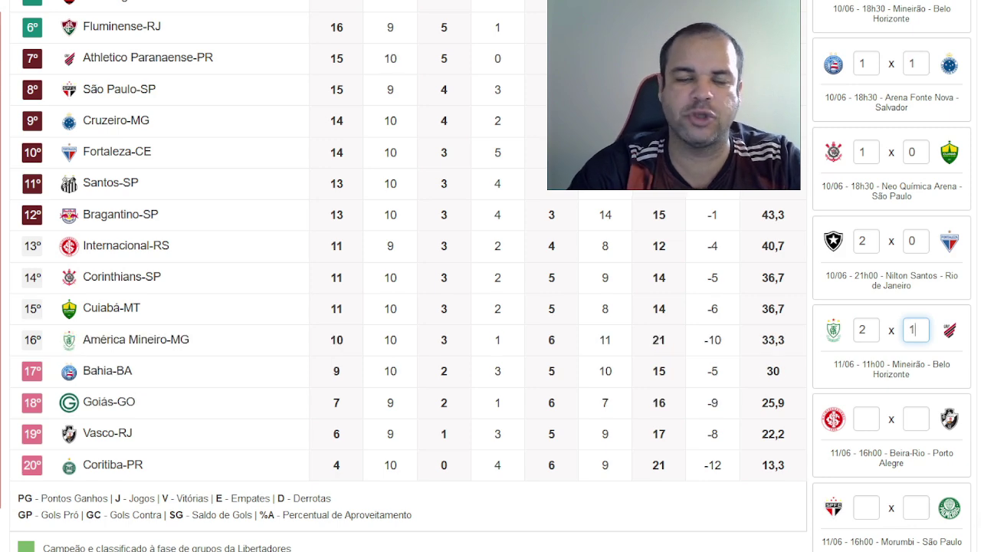
Step: Enter a 2 x 0 score for the Internacional versus Vasco match at Beira-Rio
scroll(490, 275, down, 1)
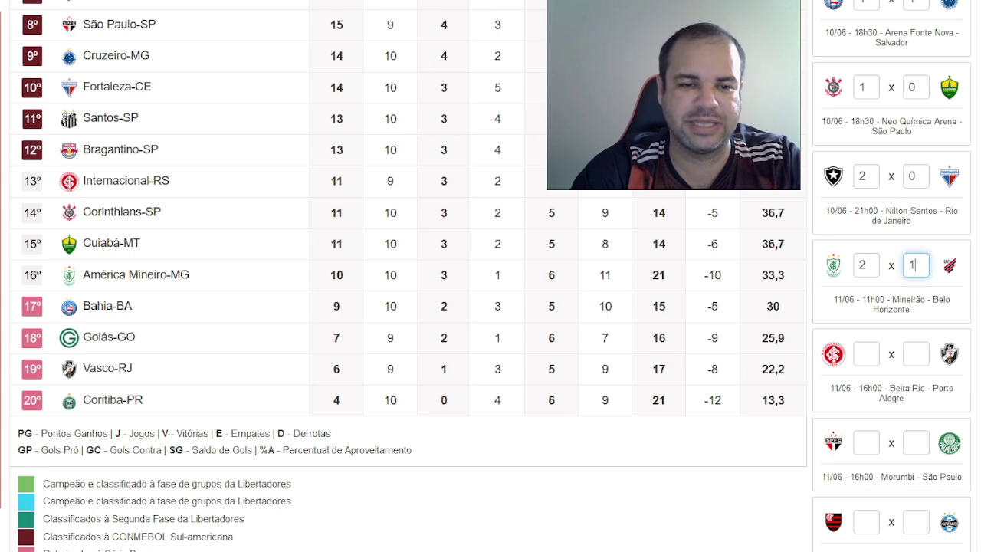
scroll(936, 330, down, 1)
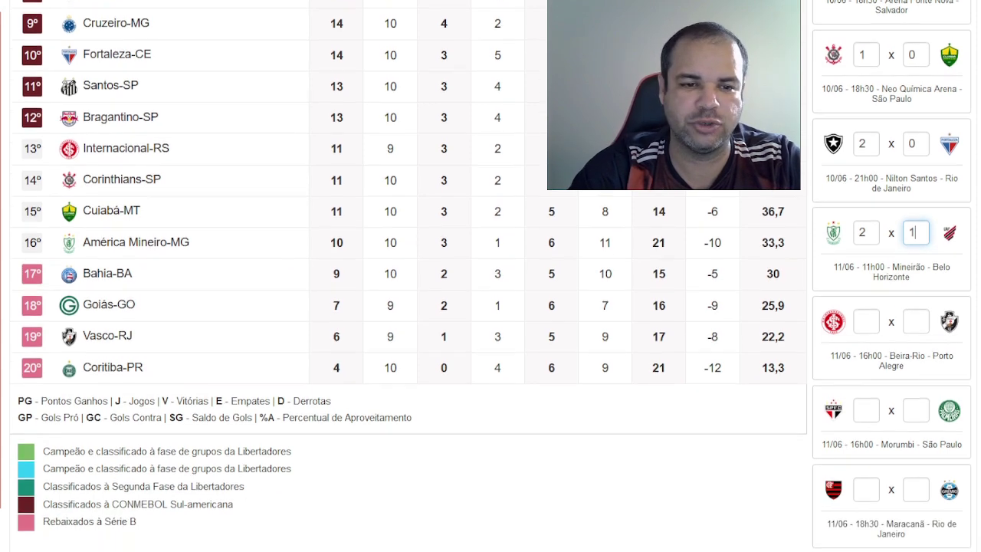
click(860, 300)
text(2)
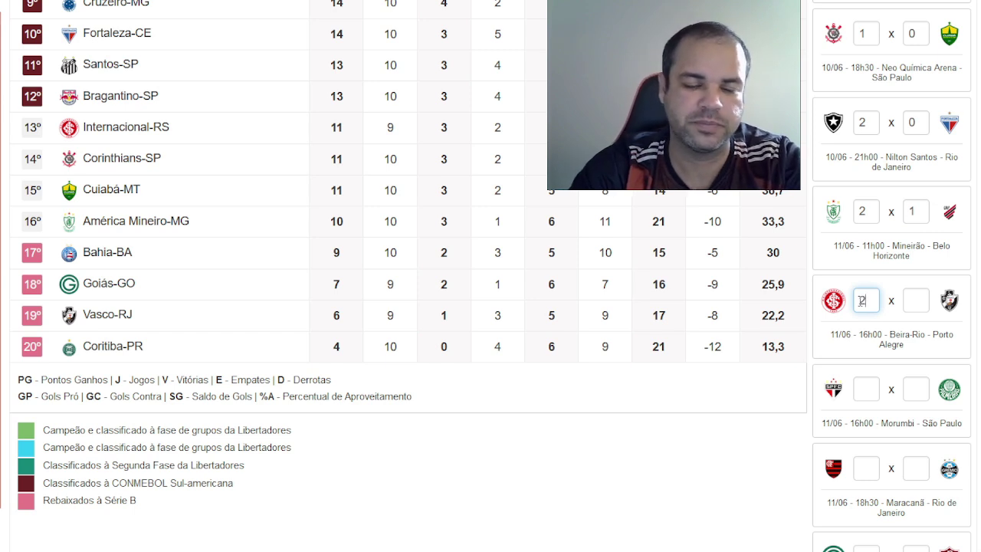
click(916, 299)
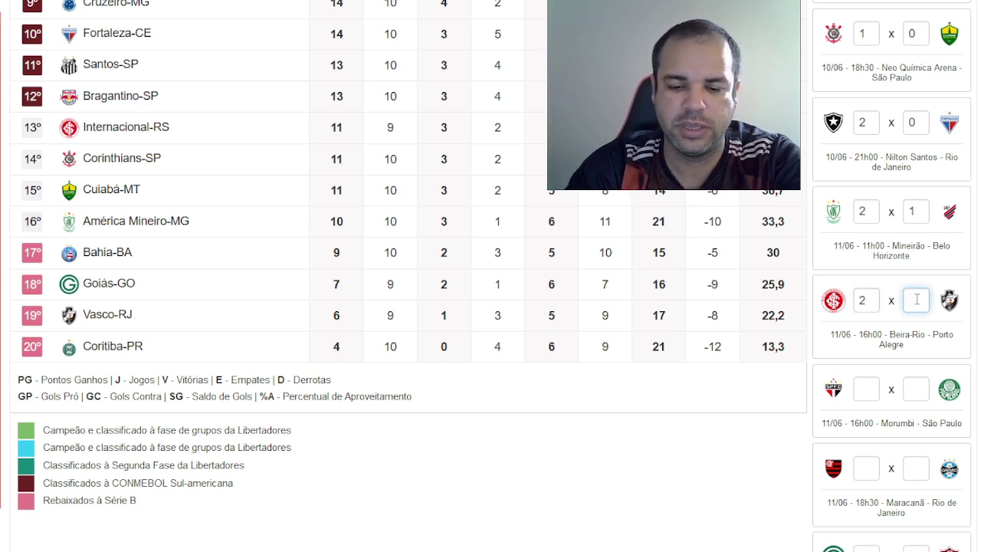
text(0)
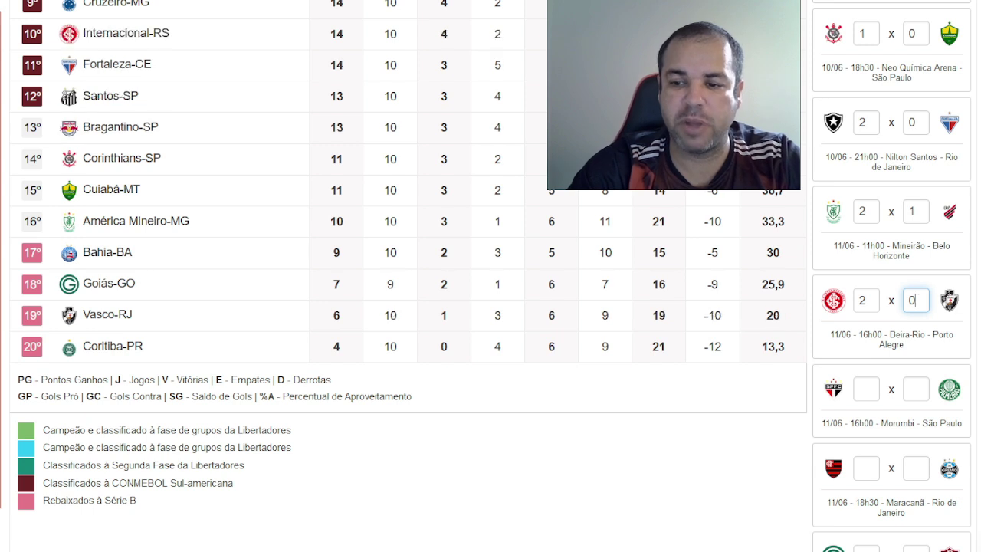
Step: Enter a 1 x 1 score for the São Paulo versus Palmeiras match at Morumbi
scroll(490, 276, down, 1)
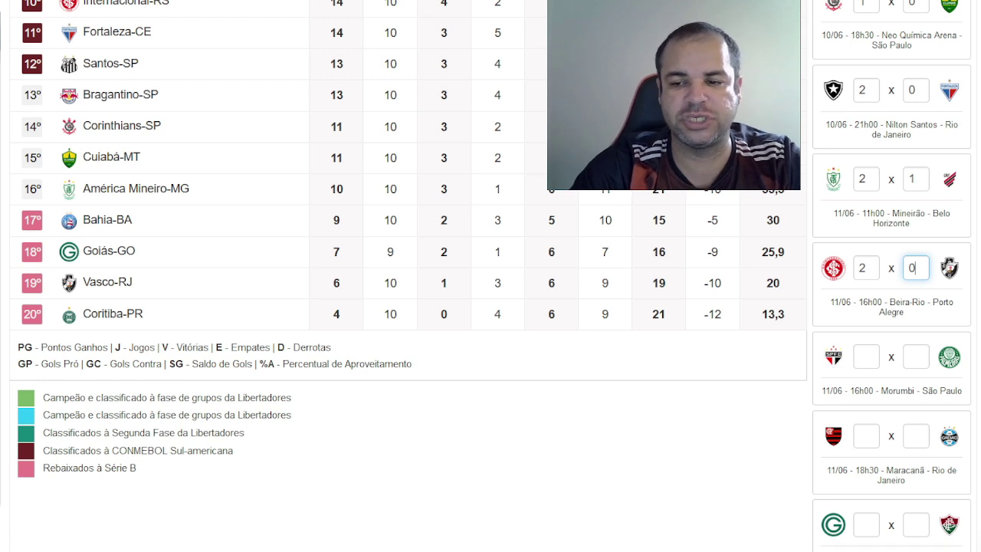
scroll(490, 276, down, 1)
click(863, 340)
text(1)
click(928, 336)
text(1)
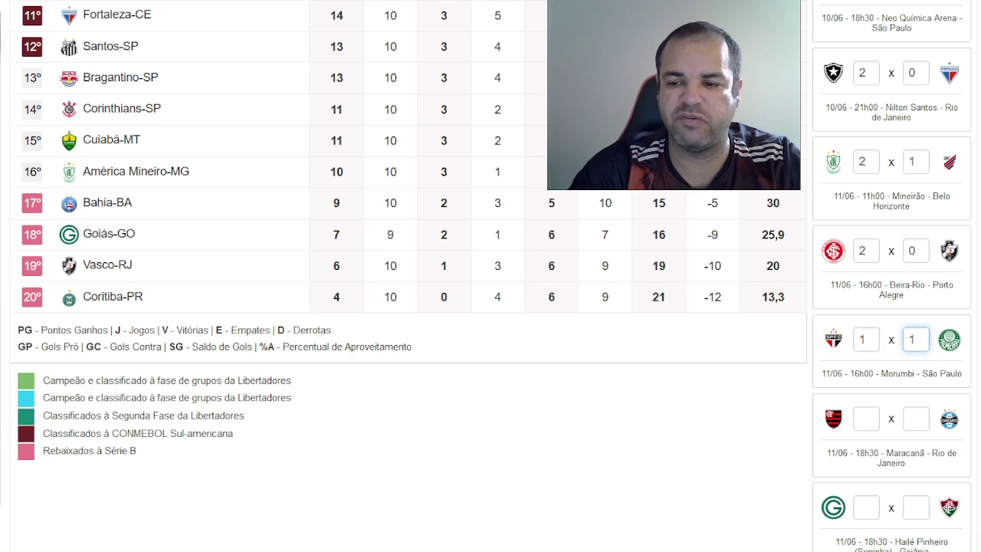
Step: Enter a 2 x 1 score for the Flamengo versus Grêmio match at Maracanã
scroll(879, 368, down, 1)
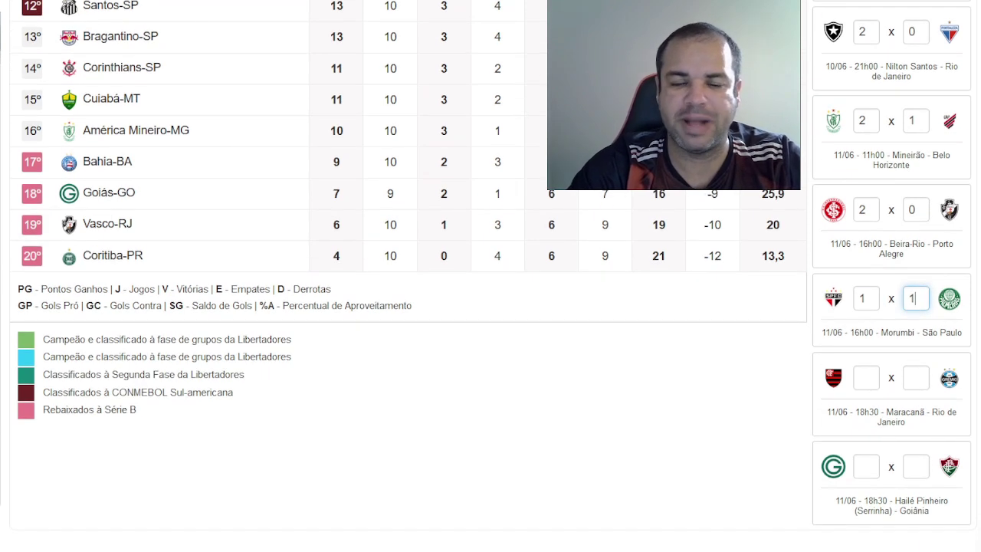
click(866, 376)
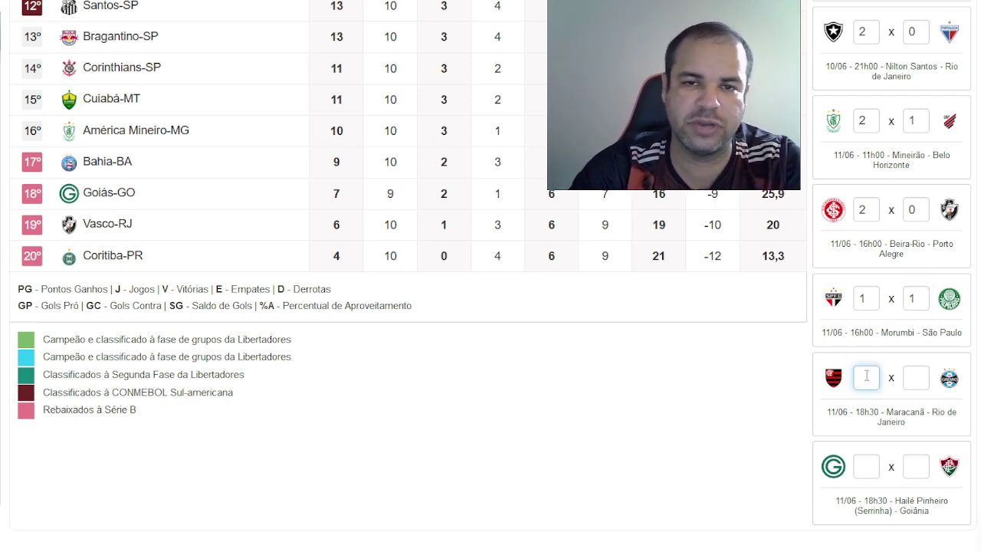
text(2)
click(916, 378)
text(1)
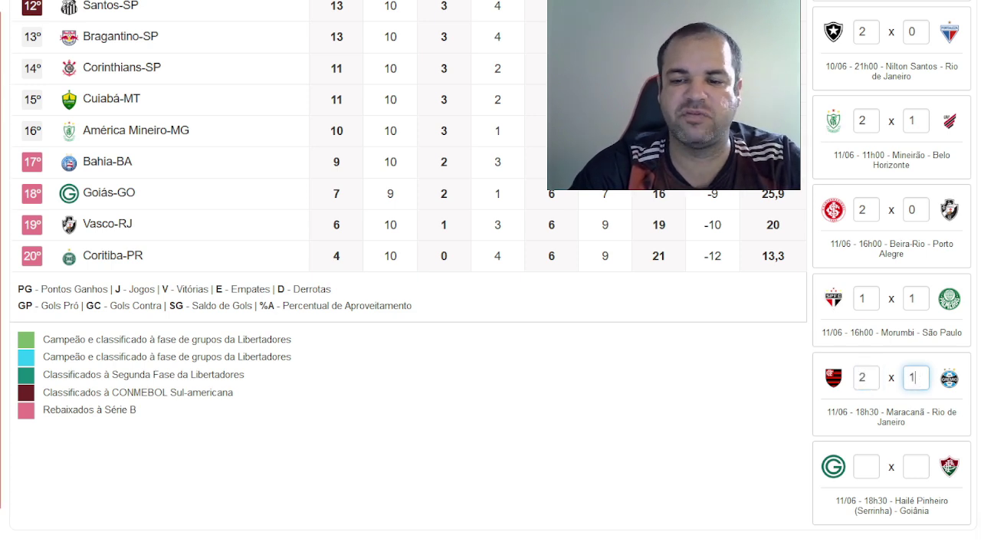
scroll(491, 276, up, 4)
scroll(406, 276, up, 1)
Step: Enter a 0 x 0 score for the Goiás versus Fluminense match and review the simulated standings from the first place
scroll(406, 276, down, 4)
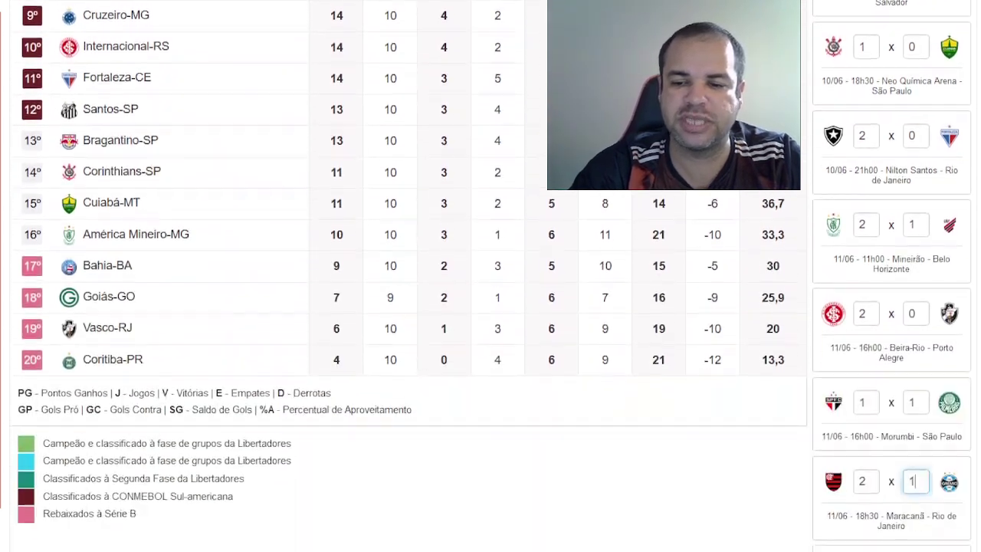
scroll(491, 275, down, 1)
scroll(490, 275, down, 1)
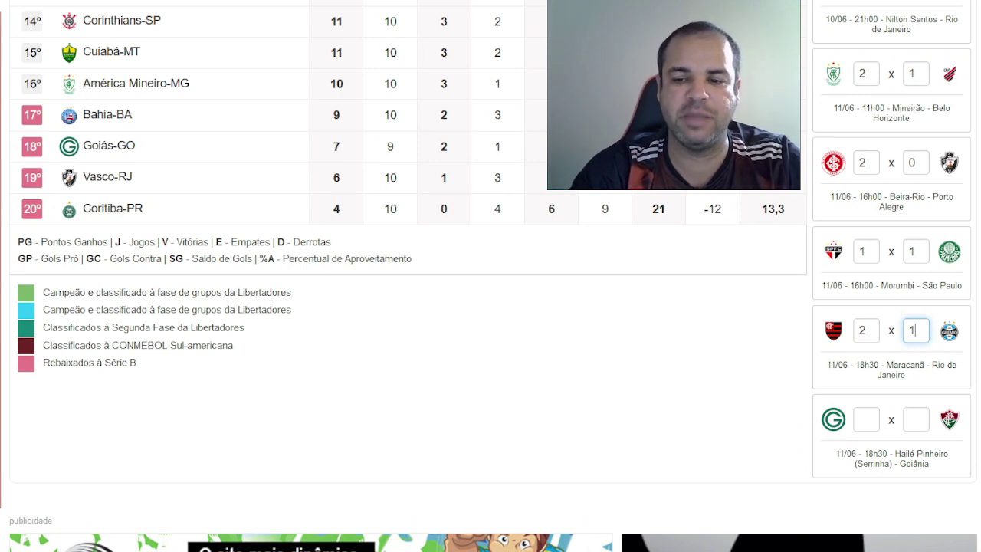
click(870, 423)
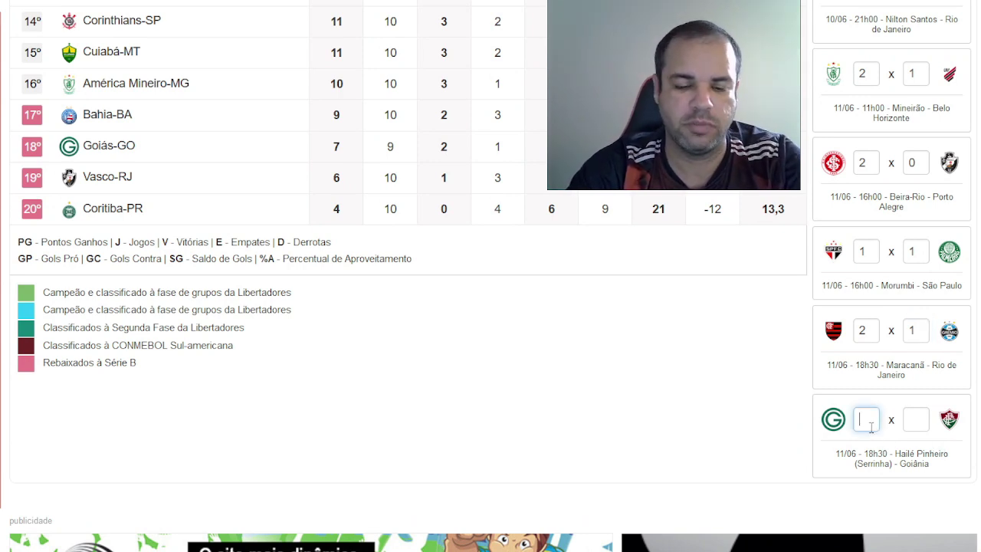
text(0)
click(918, 422)
text(0)
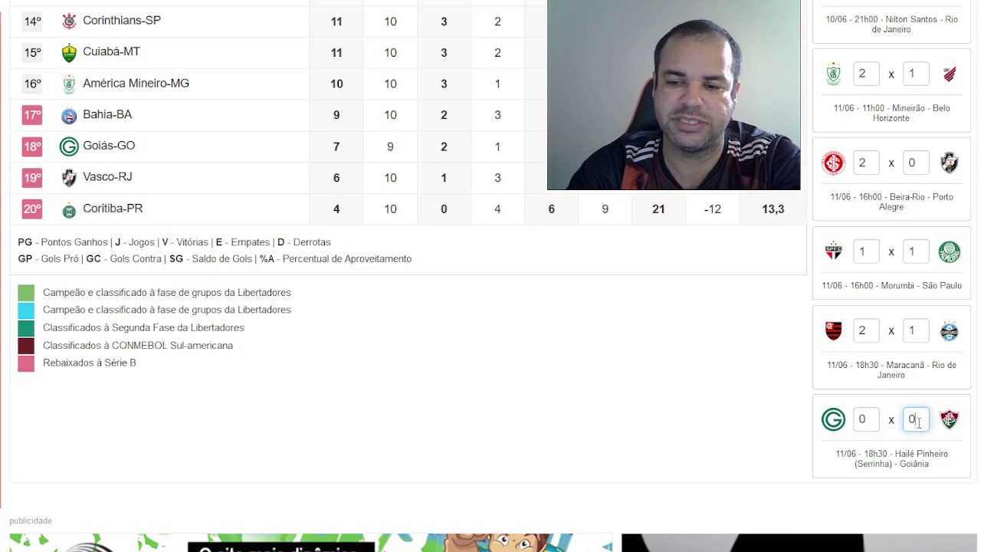
scroll(918, 422, up, 3)
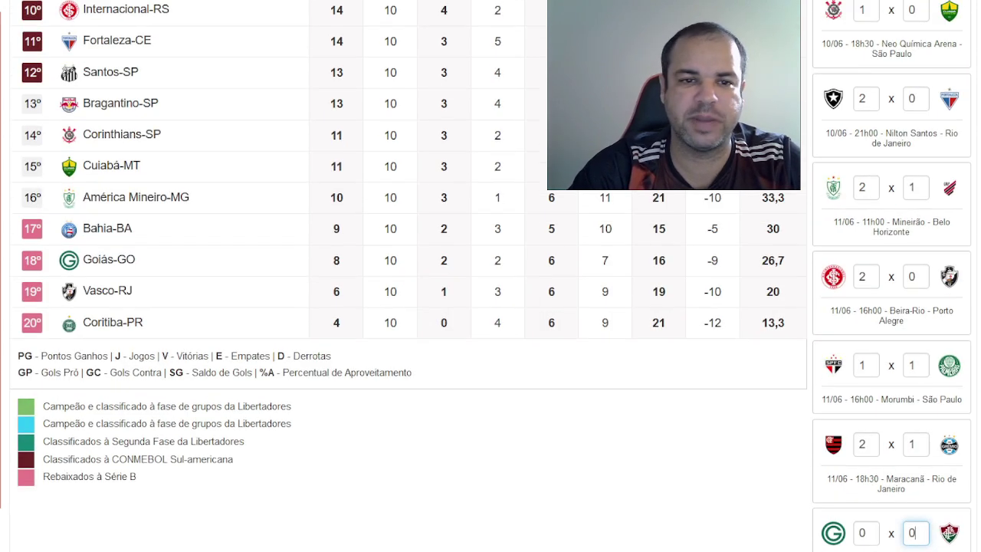
scroll(490, 275, up, 3)
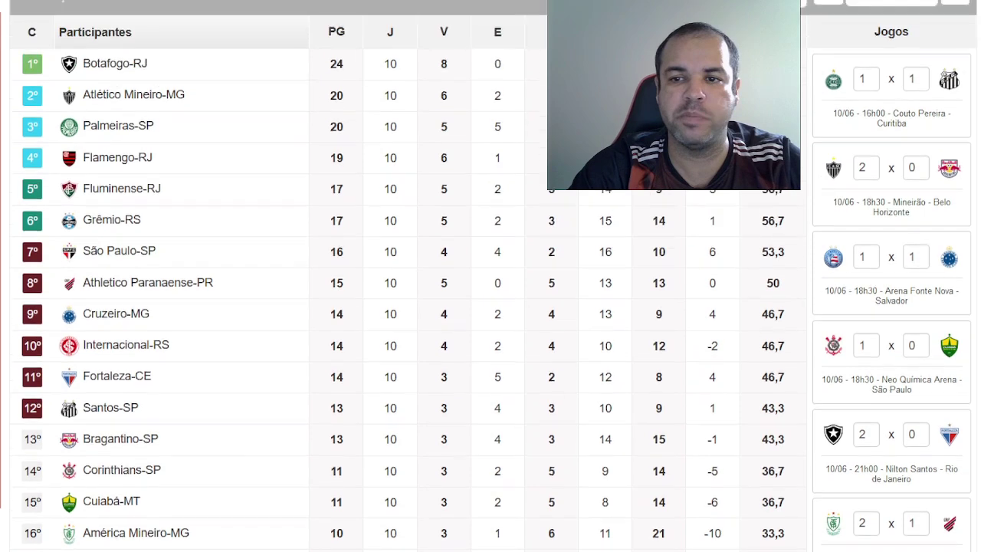